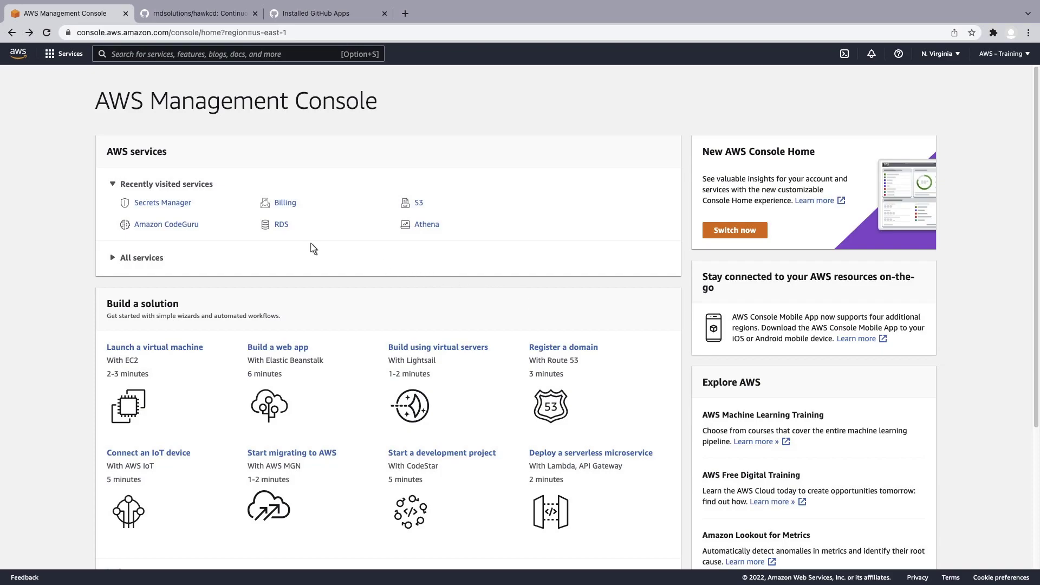
# - Open Secrets Manager and follow its Related services link to Amazon CodeGuru Reviewer
pyautogui.click(163, 204)
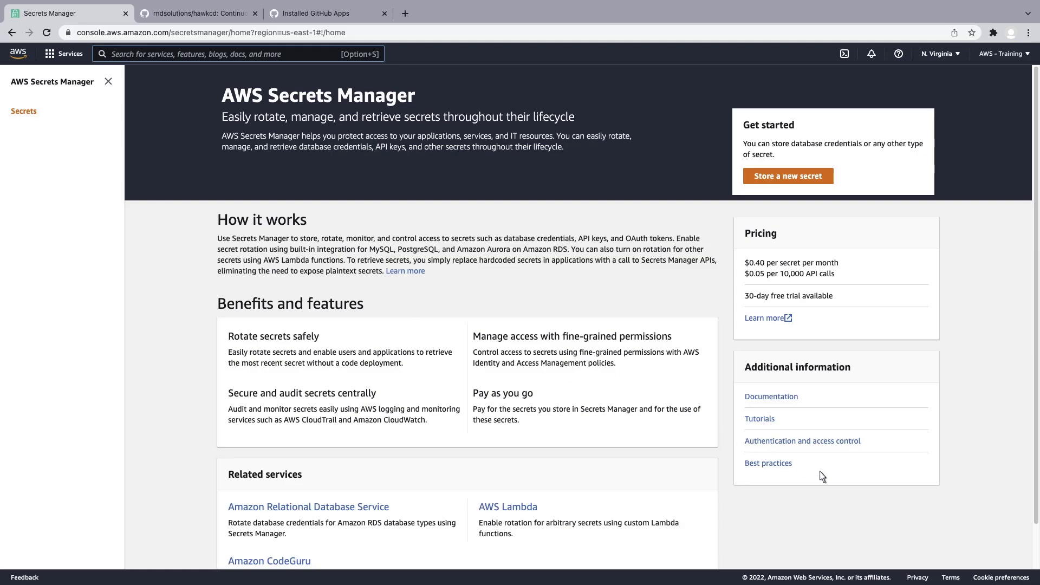
pyautogui.scroll(-2, 1036, 560)
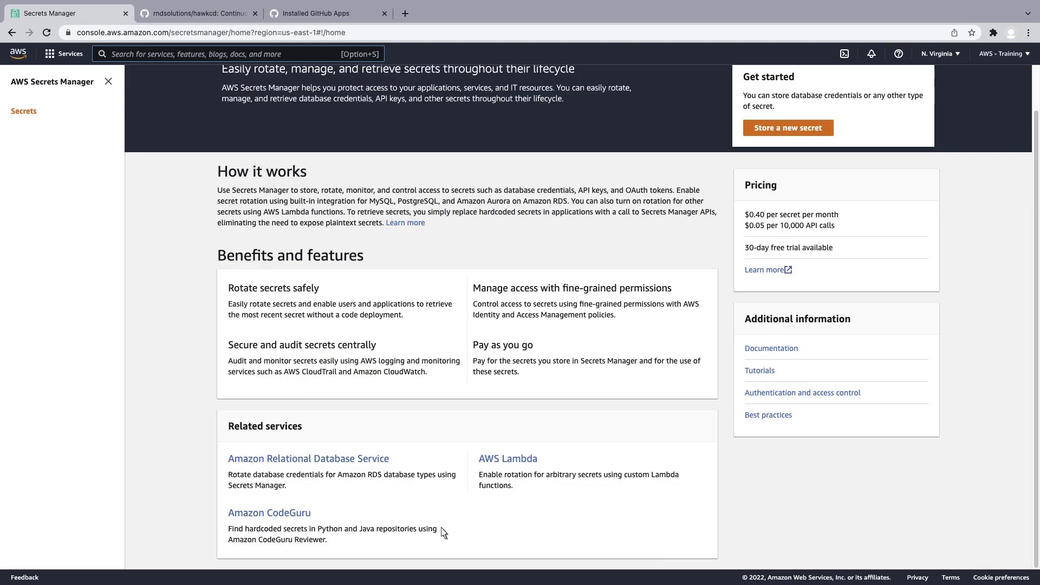
pyautogui.click(269, 518)
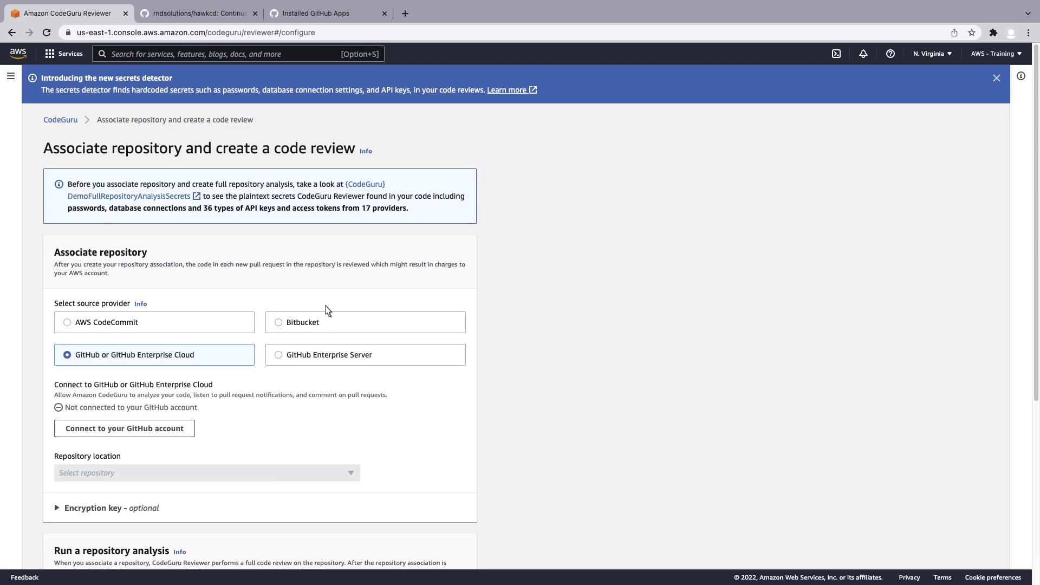
# - View the DemoFullRepositoryAnalysisSecrets review, then the original and forked hawkcd repositories on GitHub
pyautogui.click(357, 191)
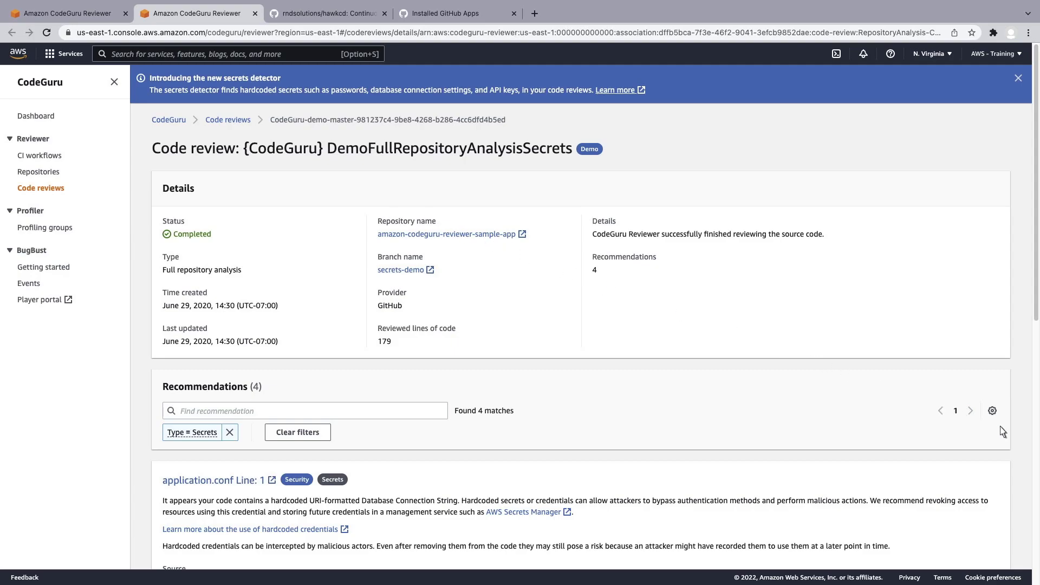
pyautogui.moveTo(1036, 182); pyautogui.dragTo(1036, 297)
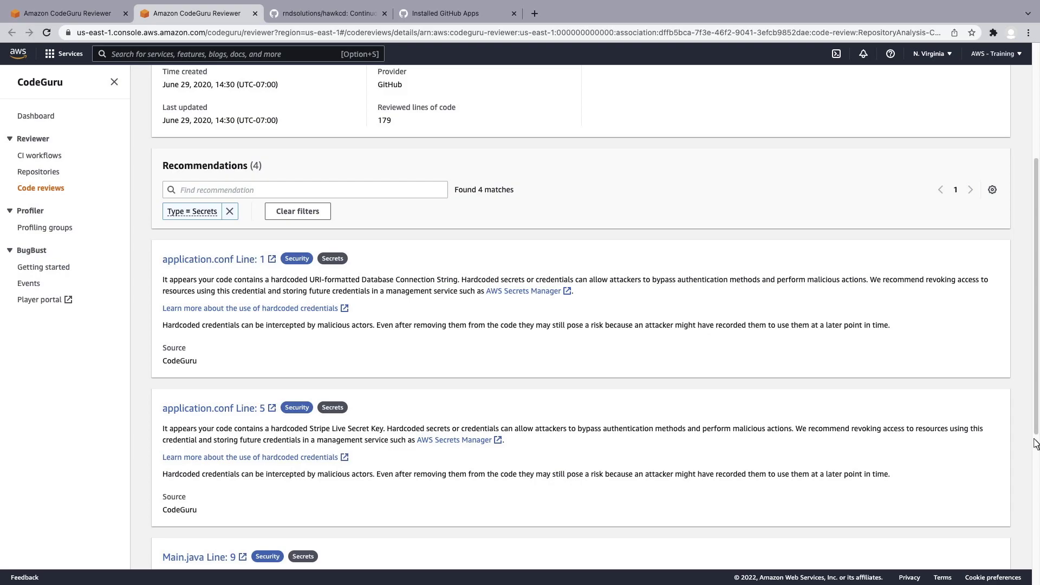
pyautogui.click(328, 14)
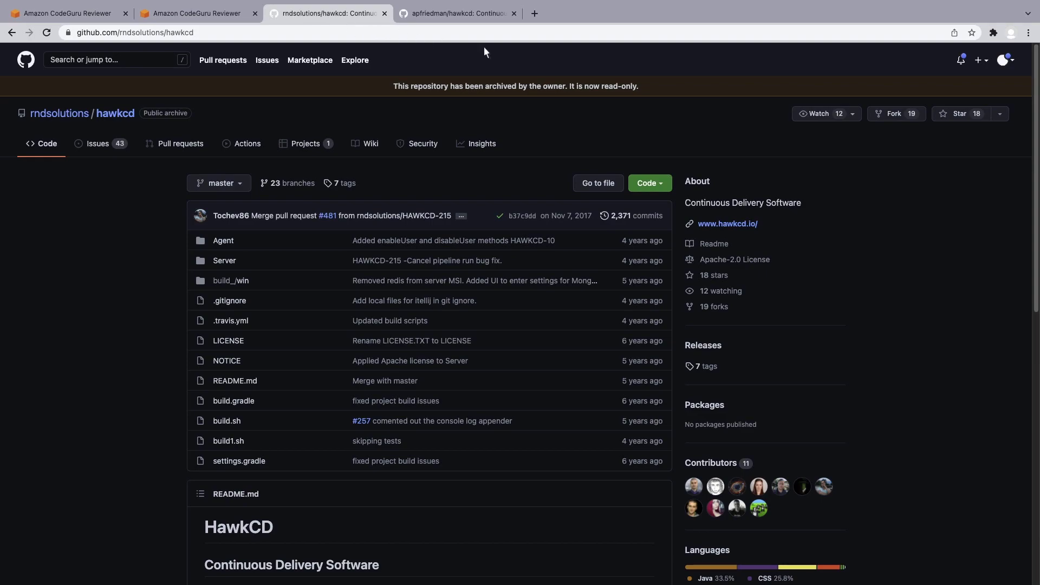
pyautogui.hotkey('ctrl', 'Tab')
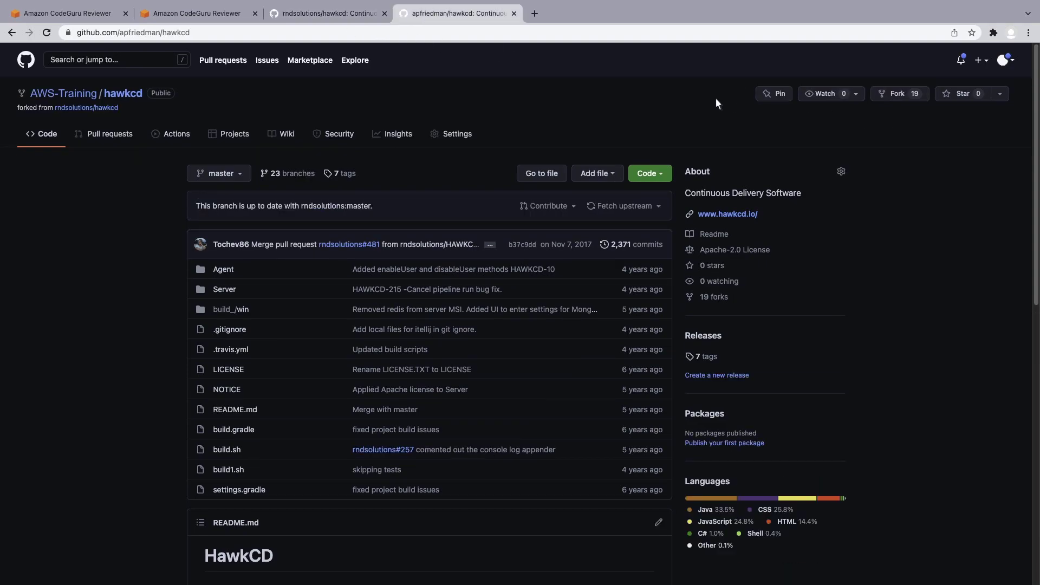
# - Connect CodeGuru Reviewer to the GitHub account by authorizing aws-codesuite
pyautogui.click(52, 21)
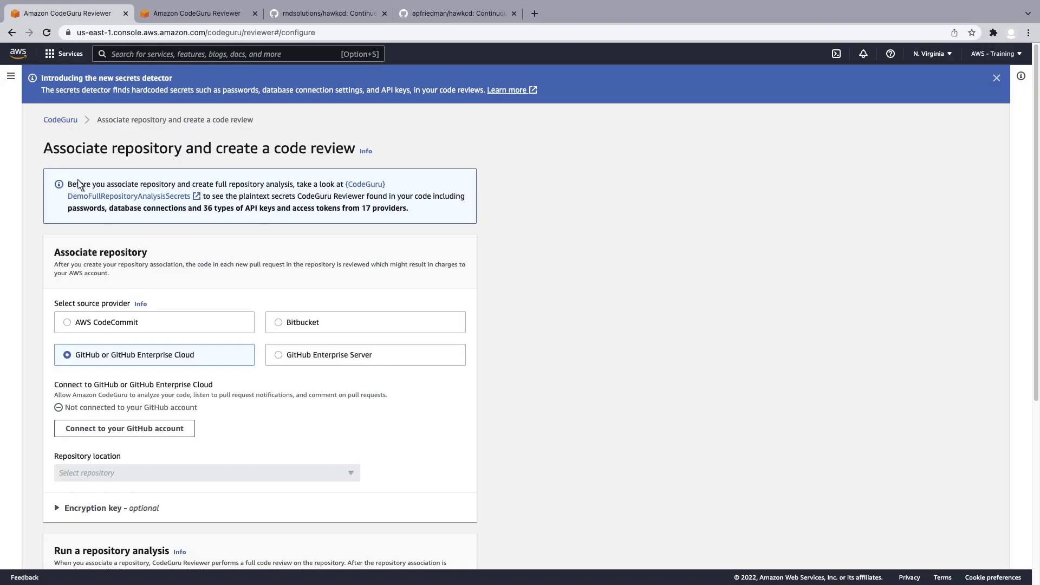
pyautogui.click(117, 429)
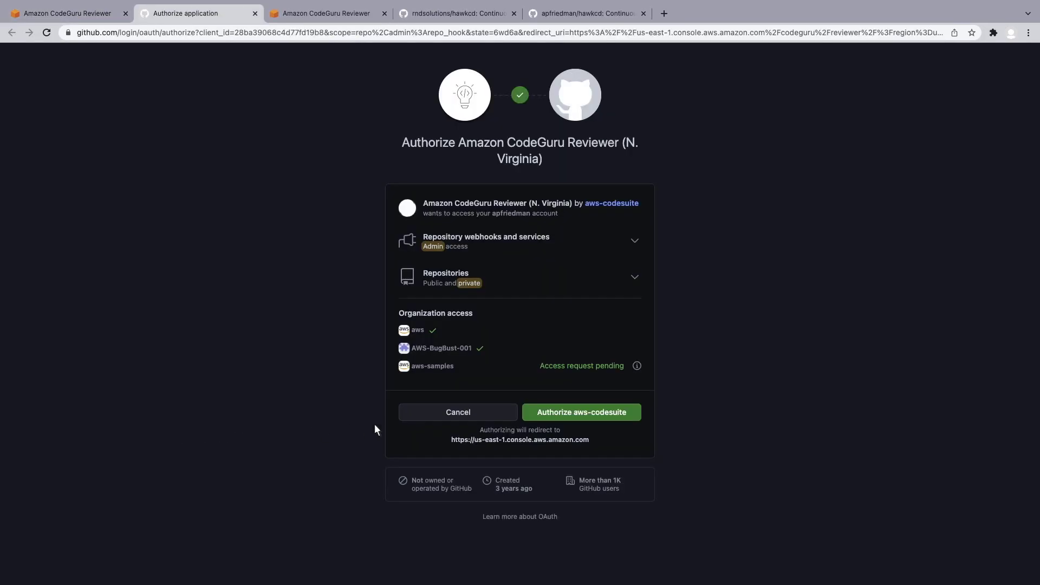
pyautogui.click(580, 417)
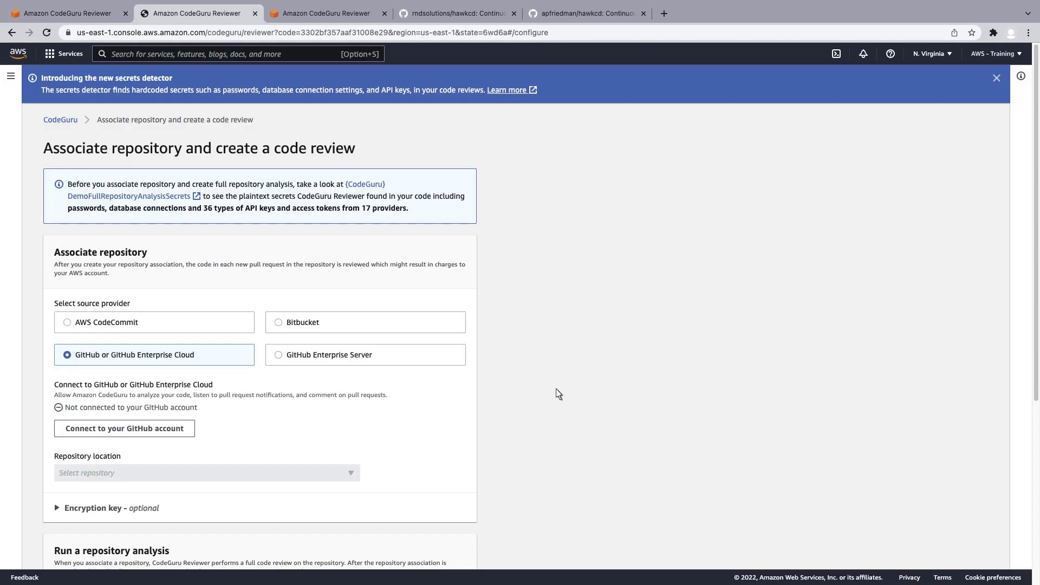
# - Associate the hawkcd repository and run a full analysis of its master branch
pyautogui.click(255, 13)
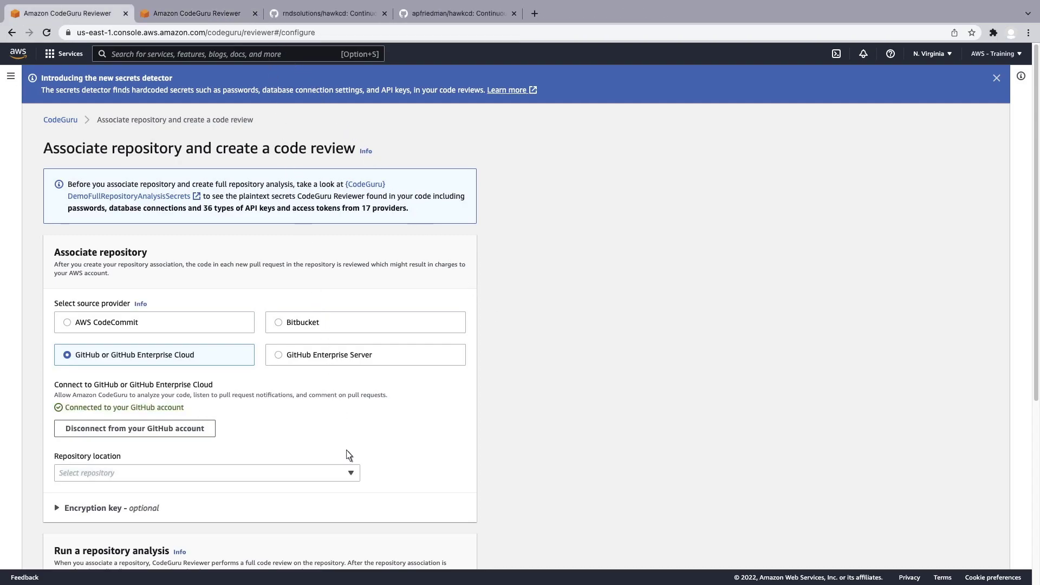
pyautogui.click(352, 473)
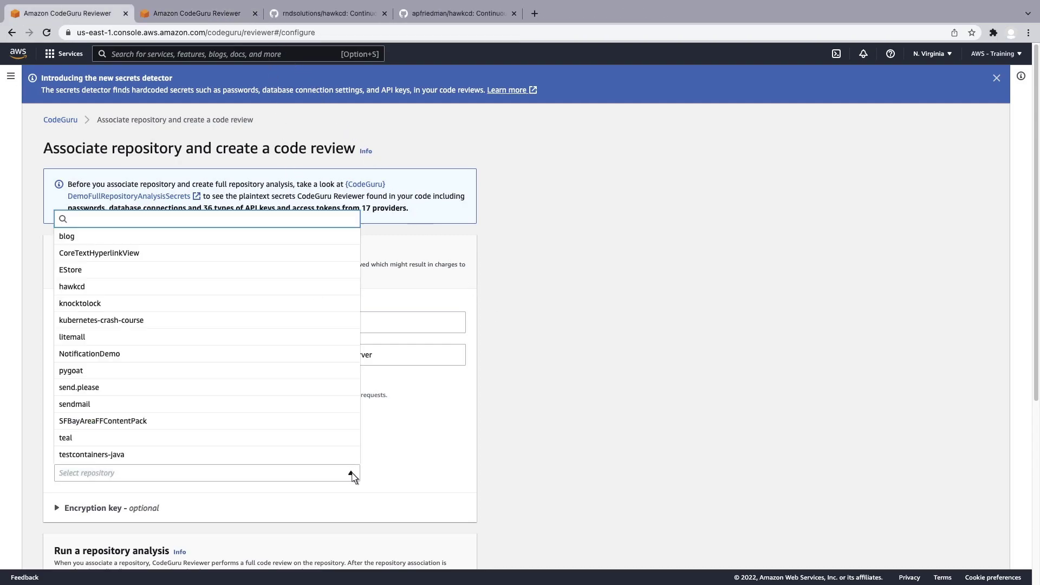
pyautogui.click(78, 288)
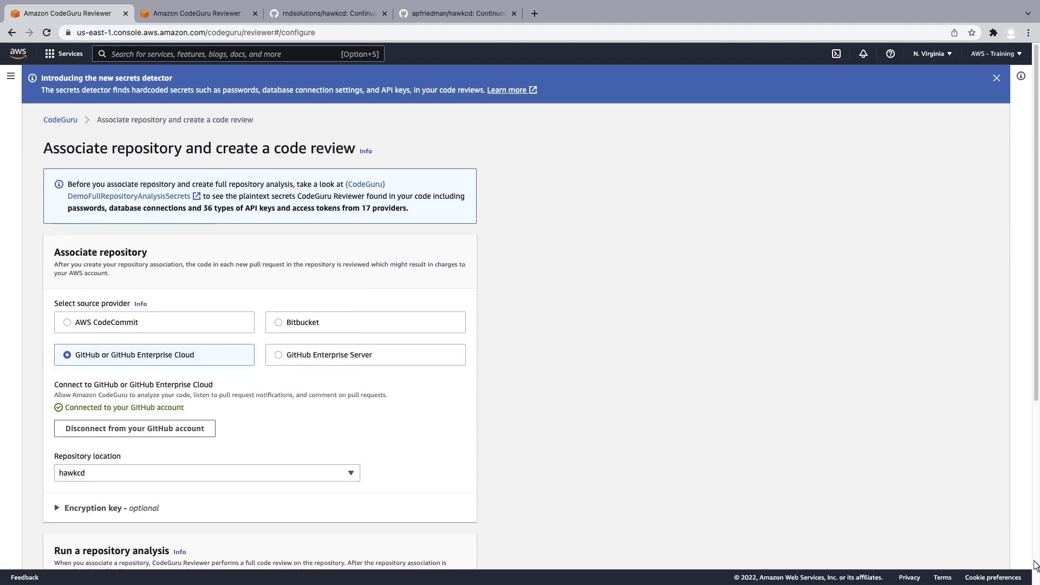
pyautogui.scroll(-3, 1035, 564)
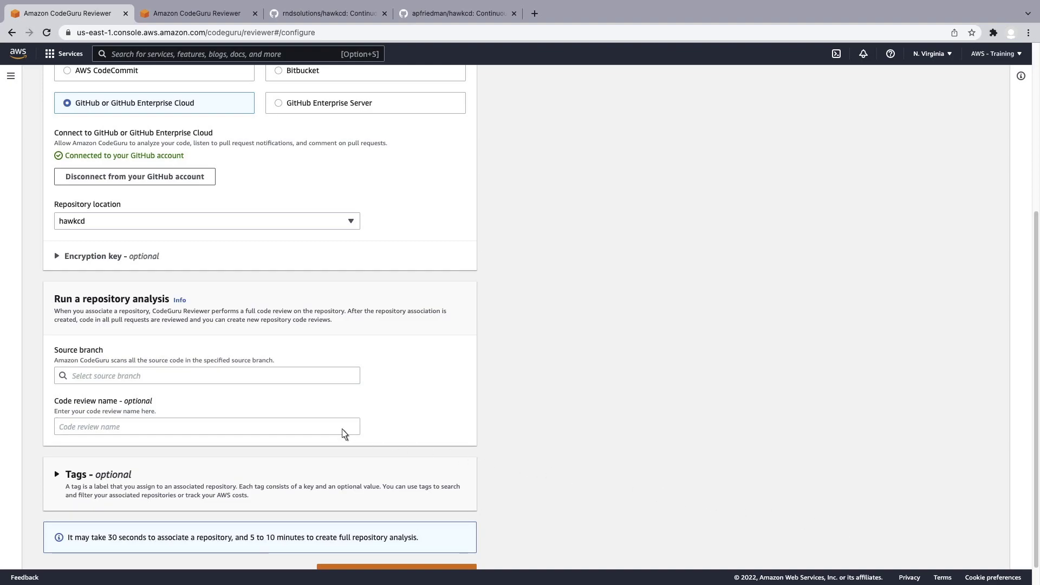
pyautogui.click(75, 379)
pyautogui.write('master')
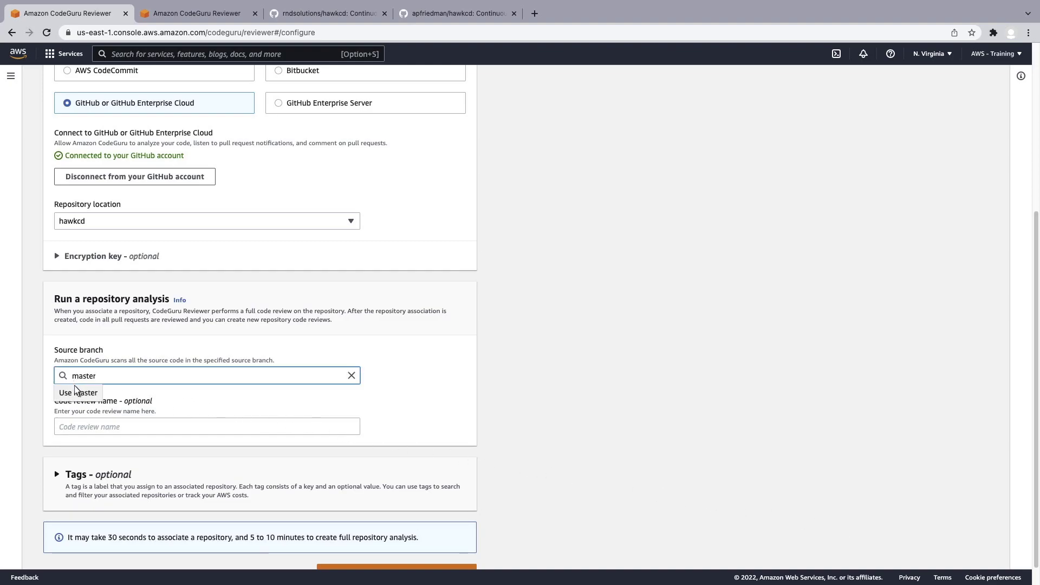
pyautogui.click(78, 393)
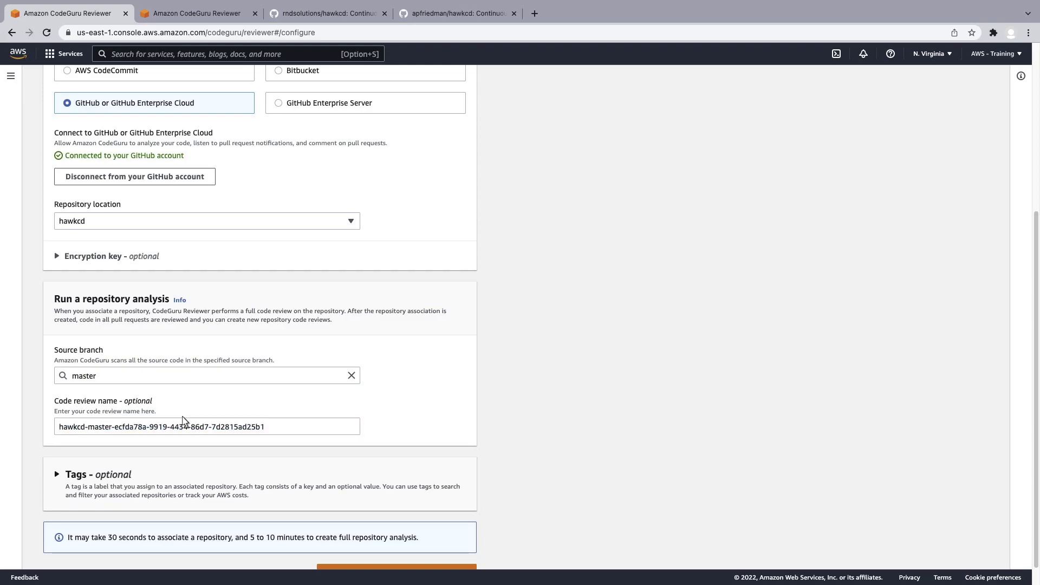
pyautogui.scroll(-1, 1038, 580)
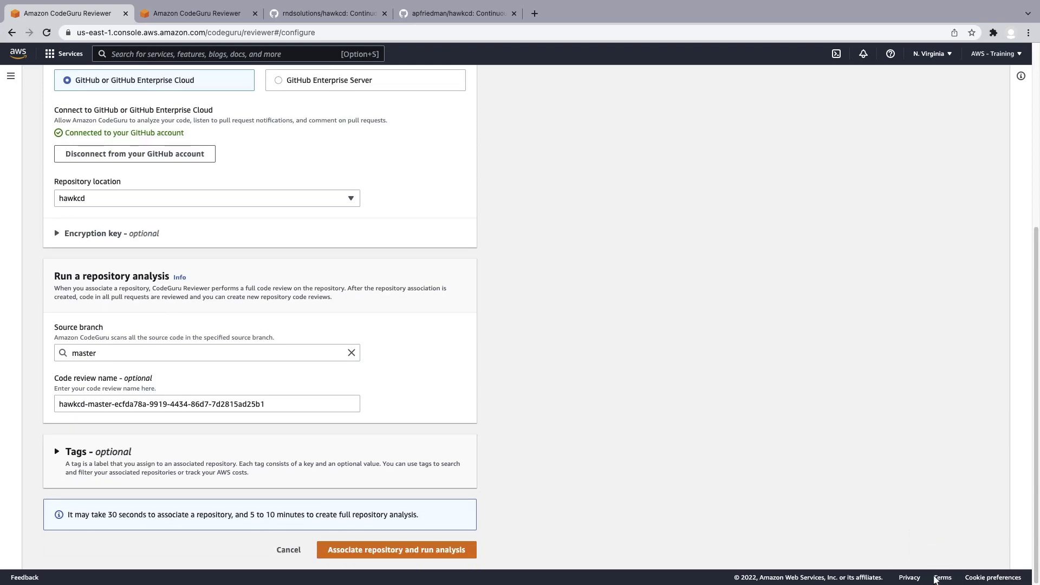
pyautogui.click(392, 557)
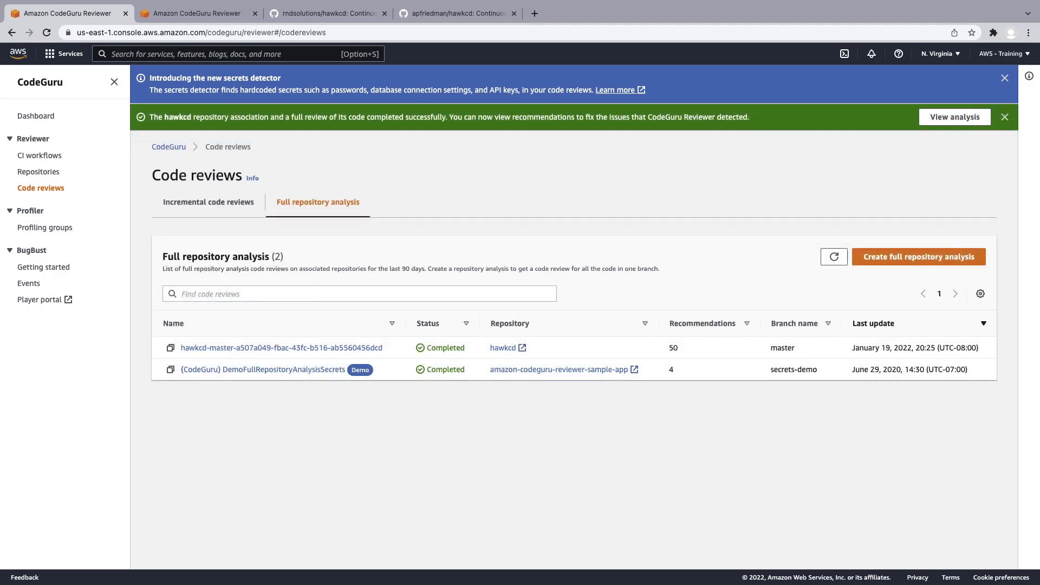
# - Filter the hawkcd-master code review's recommendations to Type = Secrets
pyautogui.click(281, 354)
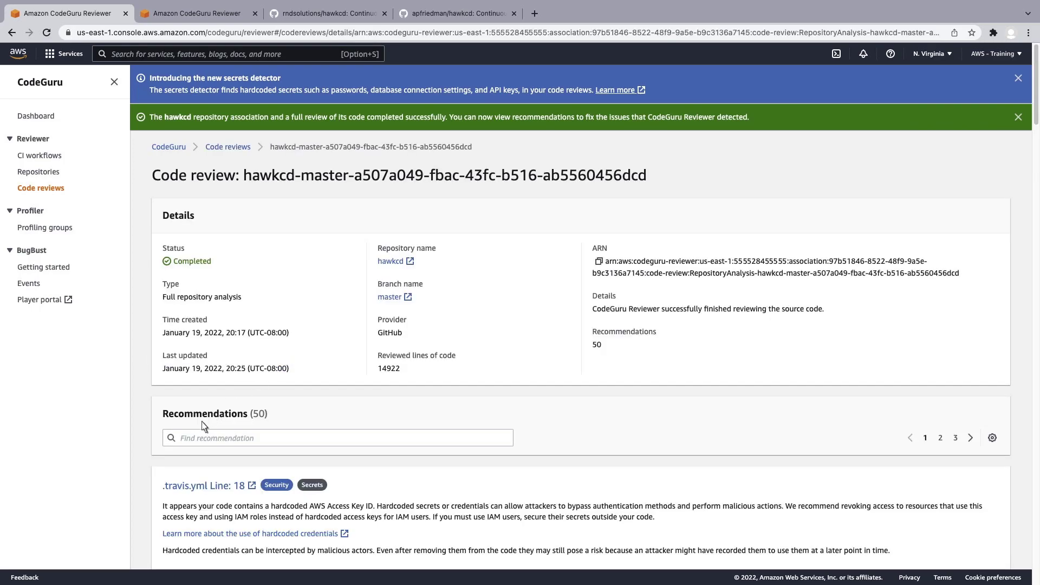
pyautogui.click(184, 444)
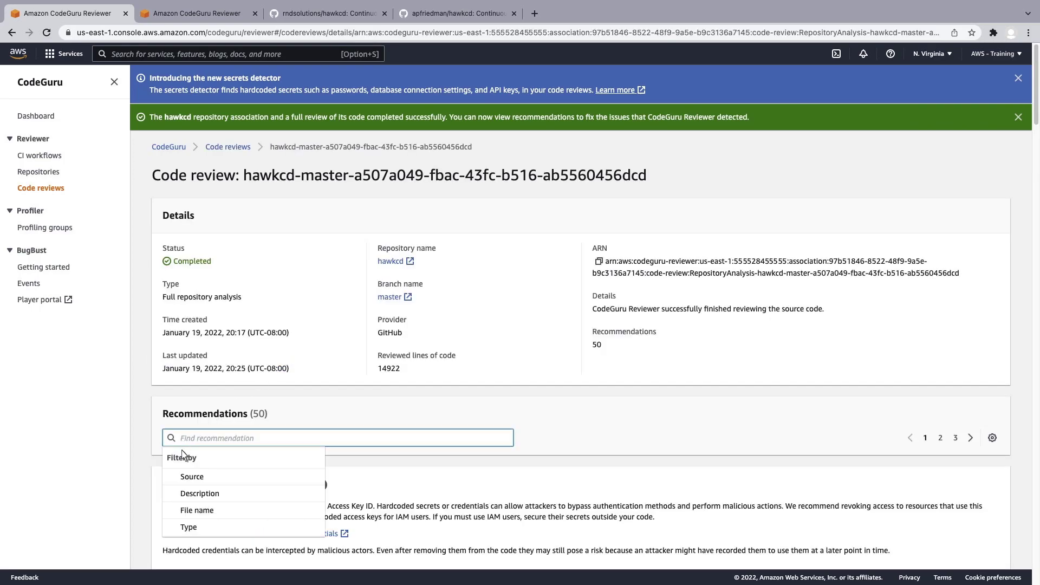
pyautogui.click(186, 529)
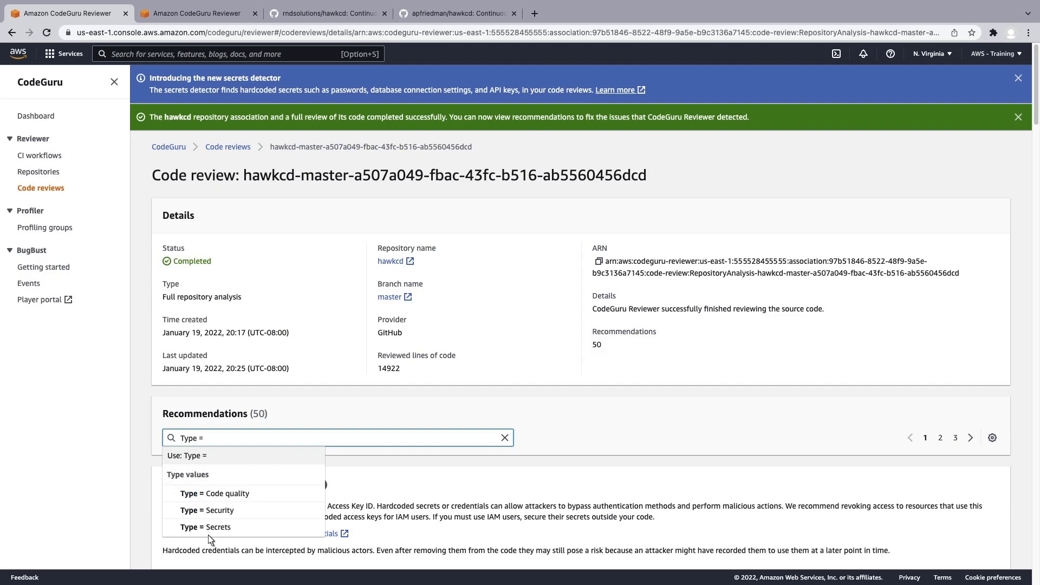
pyautogui.click(208, 528)
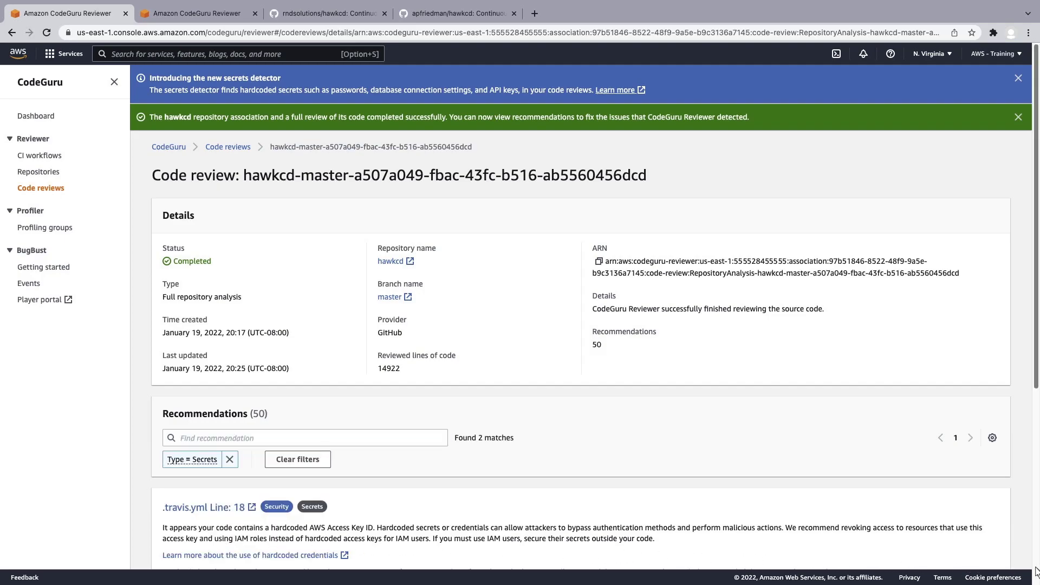
pyautogui.scroll(-4, 1033, 574)
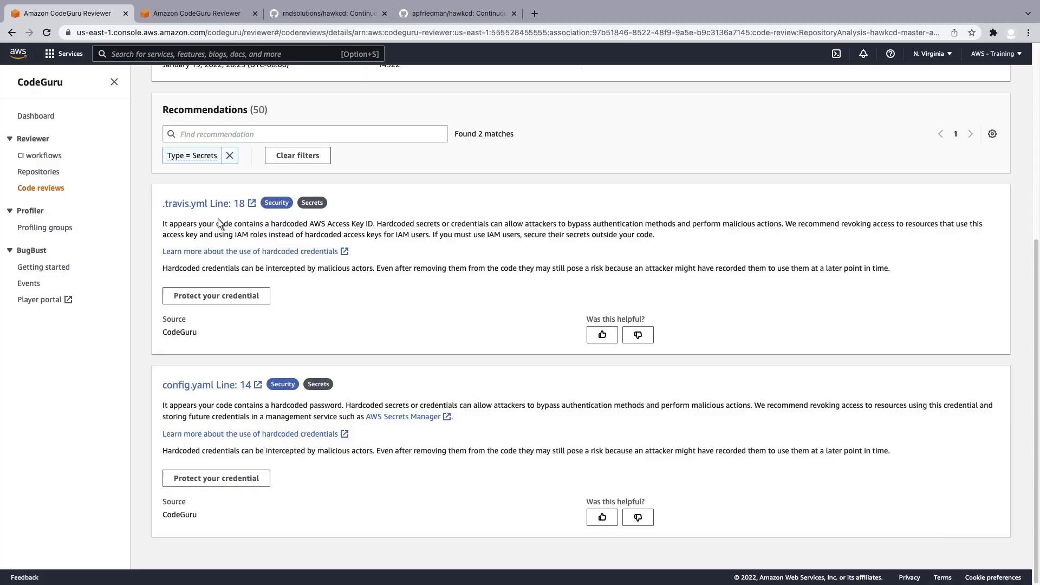
# - Check the hardcoded key at .travis.yml line 18 on GitHub, then return to CodeGuru
pyautogui.click(230, 203)
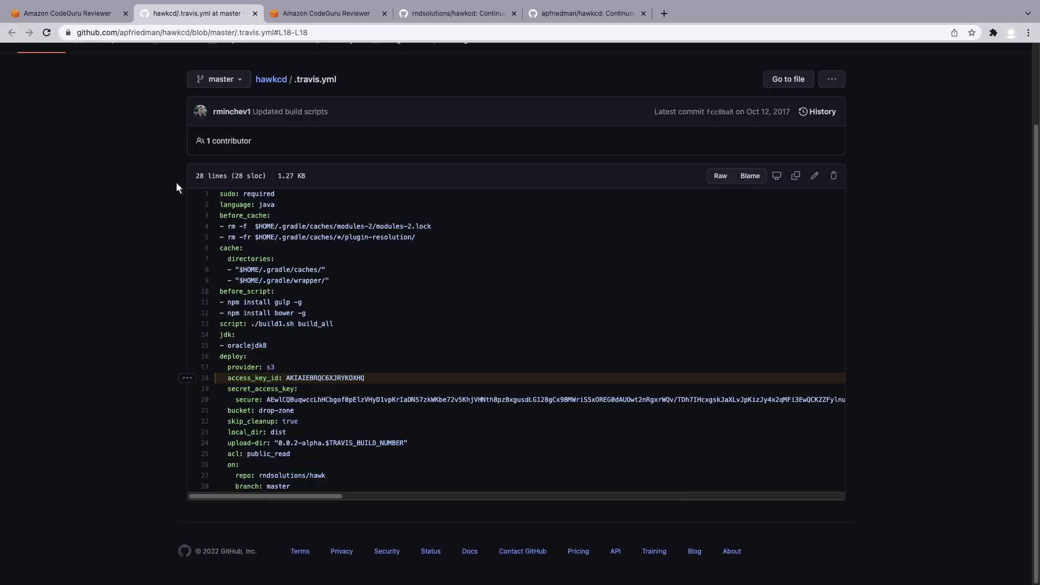
pyautogui.click(53, 21)
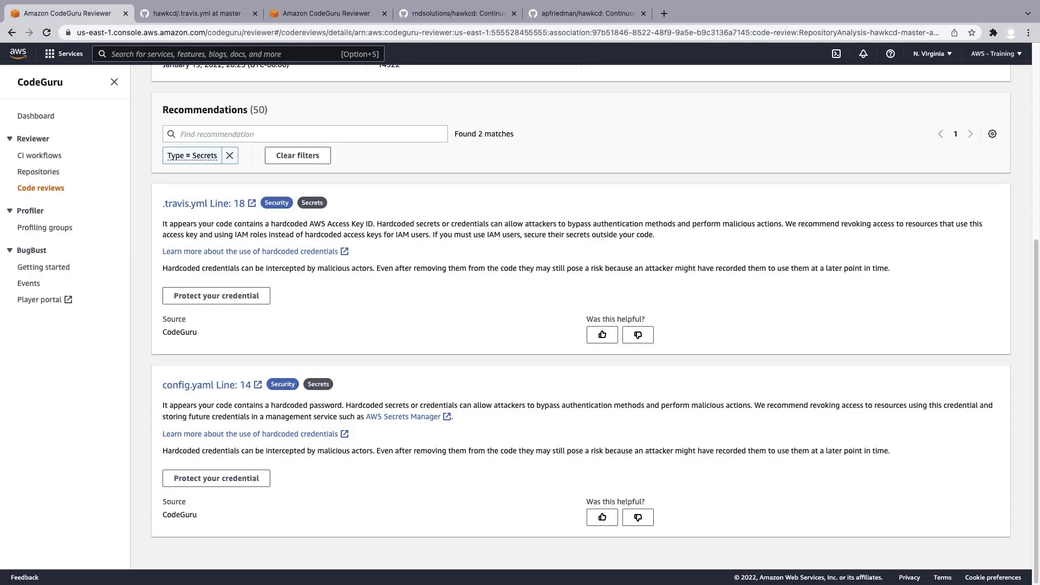
# - Start protecting the credential with a new secret of type Other type of secret
pyautogui.click(210, 481)
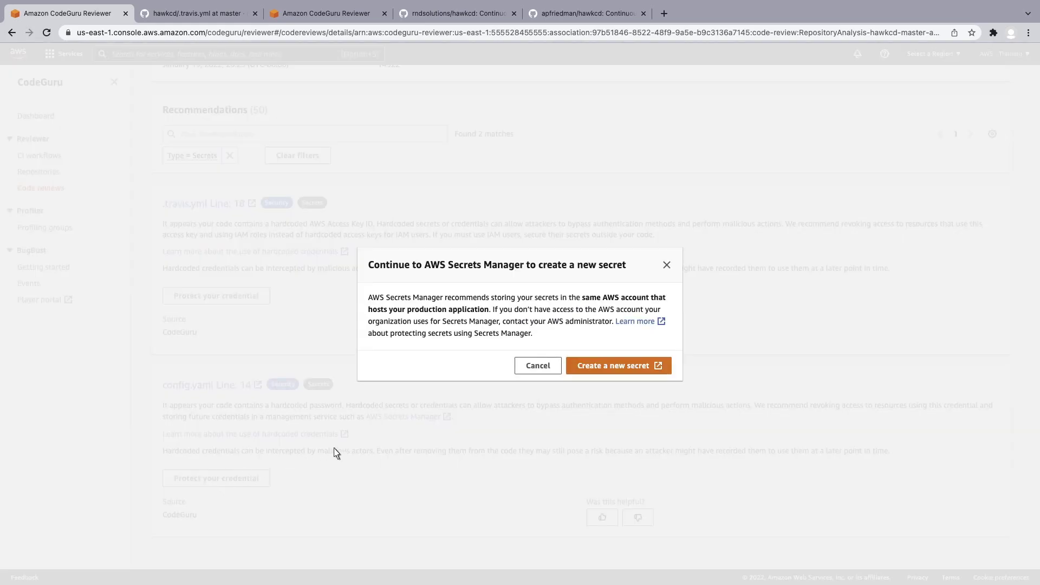
pyautogui.click(613, 369)
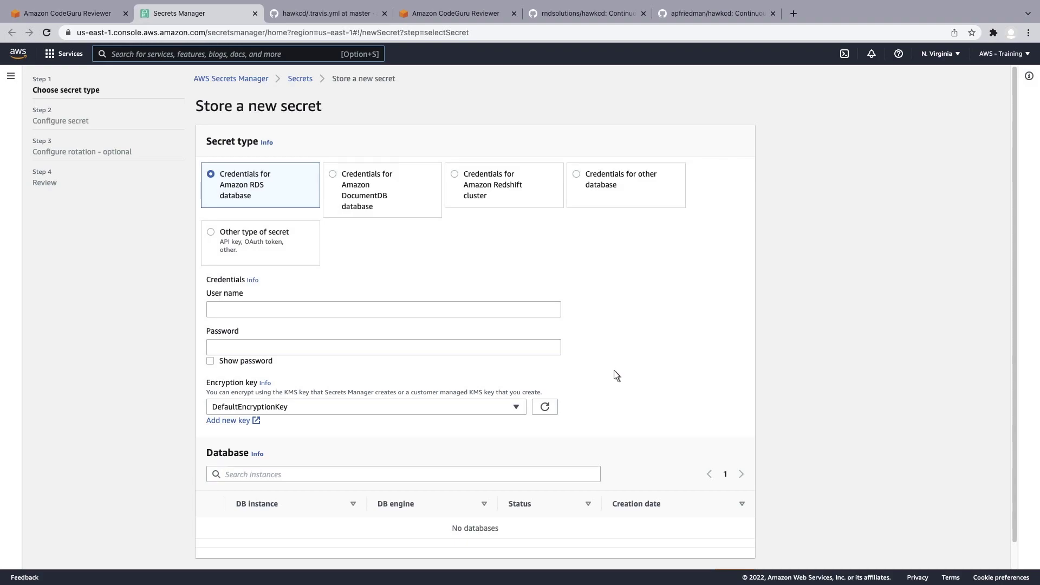
pyautogui.click(212, 234)
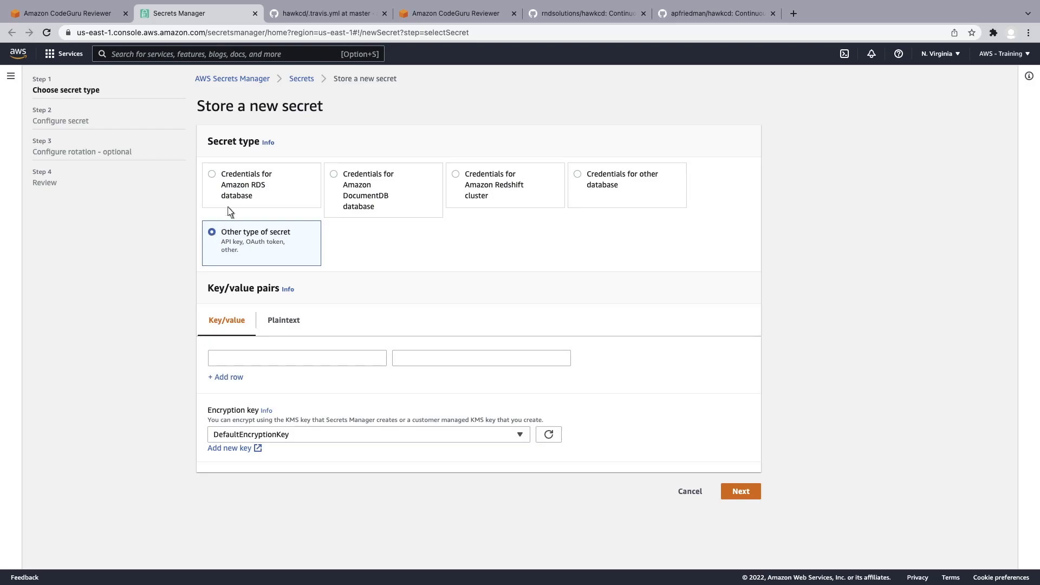
# - Copy the access key from .travis.yml line 18 and add it as access_key_id
pyautogui.click(327, 15)
pyautogui.doubleClick(284, 373)
pyautogui.hotkey('ctrl', 'c')
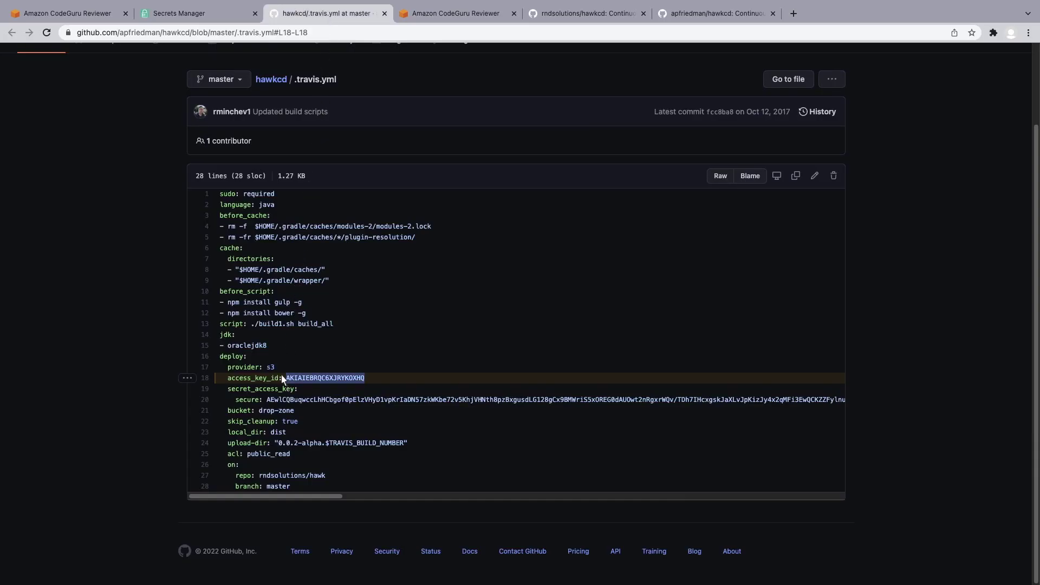
pyautogui.click(172, 20)
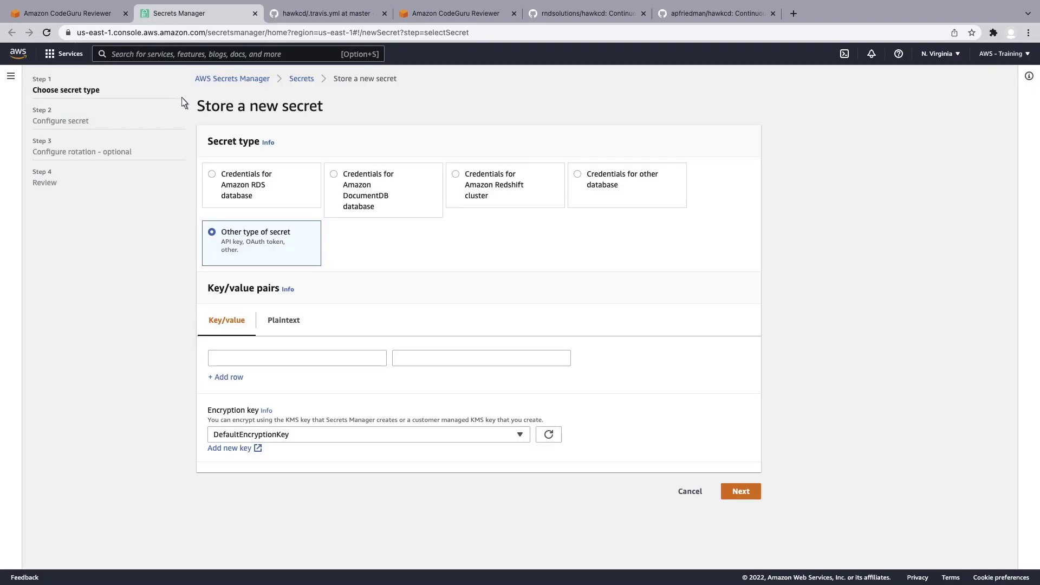
pyautogui.click(222, 362)
pyautogui.write('access_key_id')
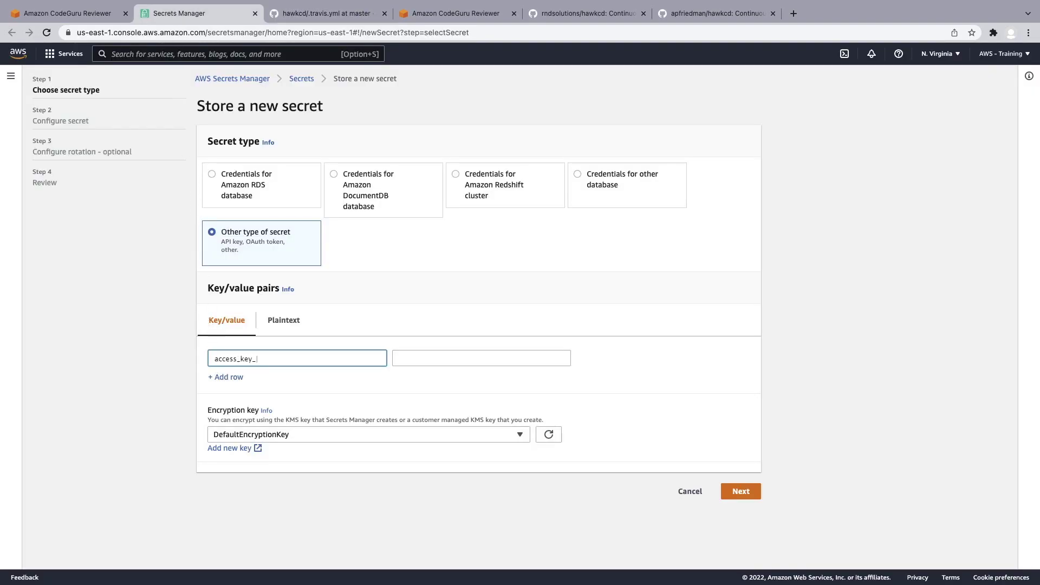
pyautogui.click(397, 367)
pyautogui.hotkey('ctrl', 'v')
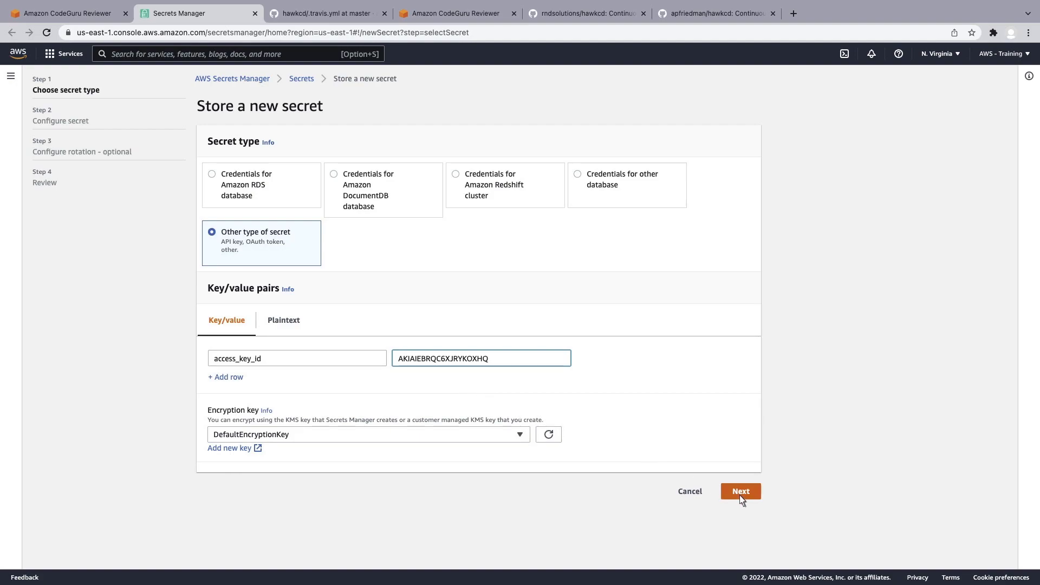
pyautogui.click(740, 491)
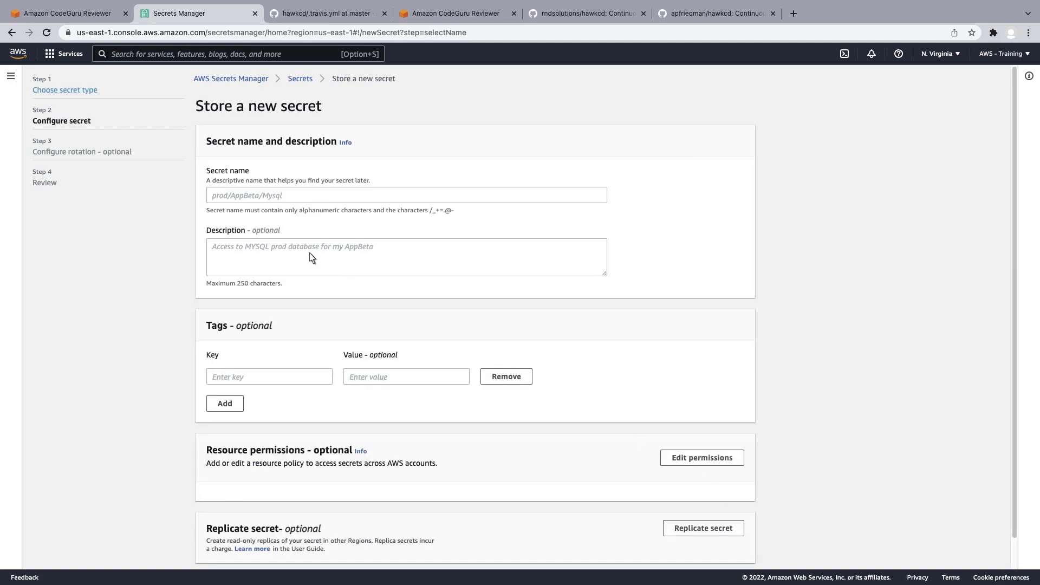
# - Name the new secret prod/App/Password
pyautogui.click(213, 197)
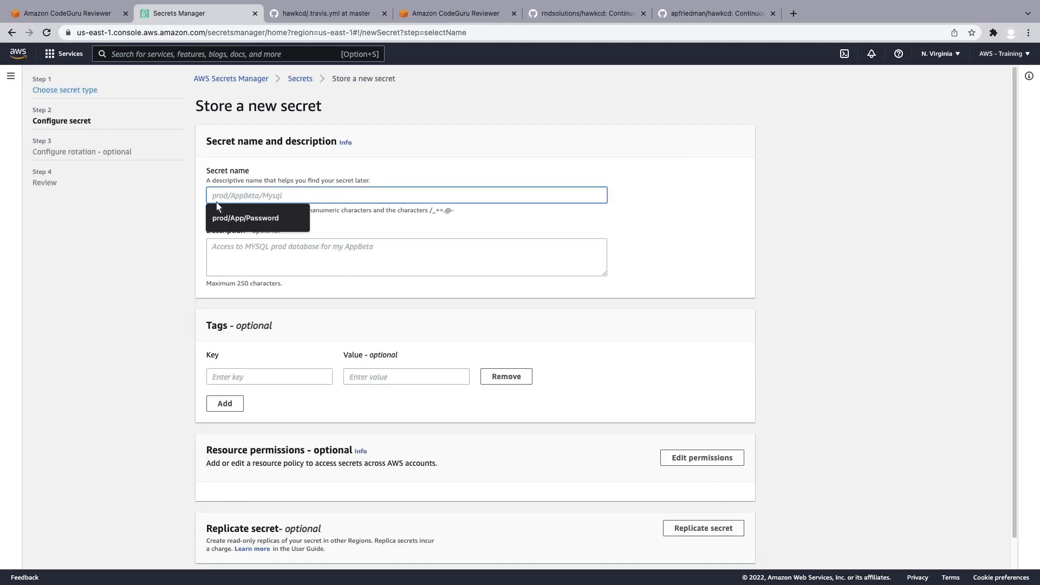
pyautogui.click(234, 224)
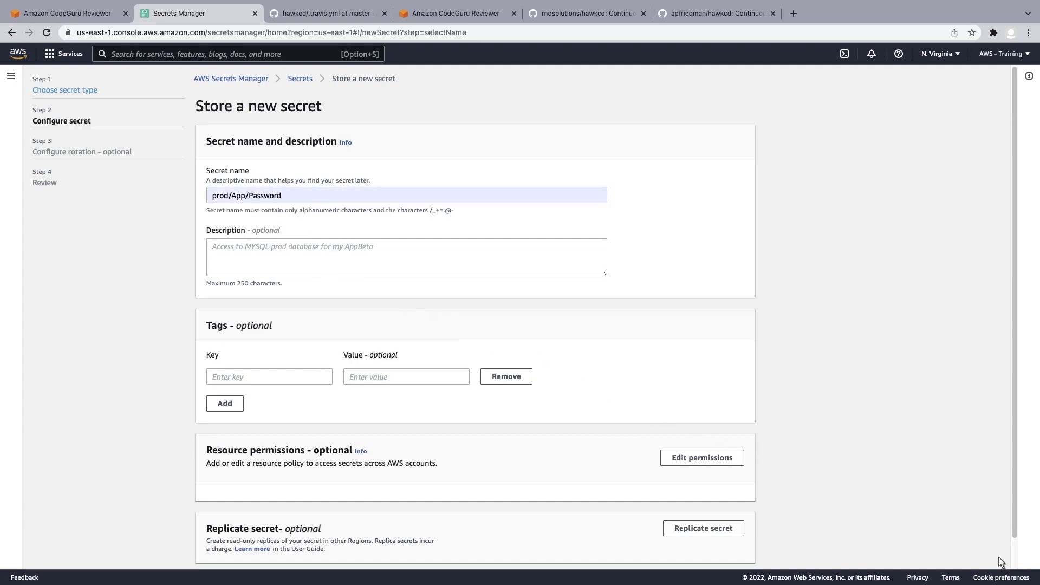
pyautogui.scroll(-1, 1001, 563)
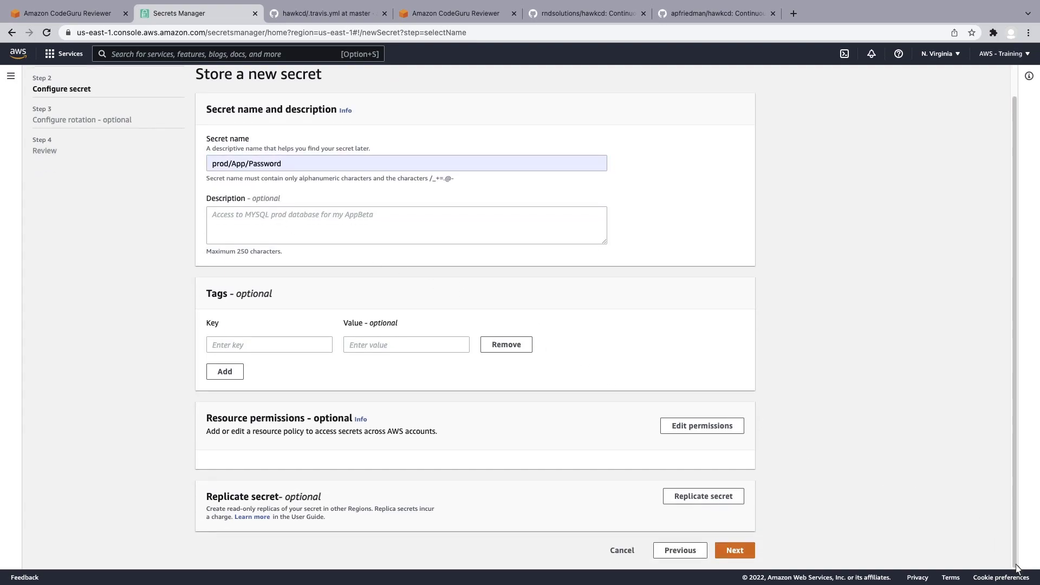
pyautogui.click(733, 553)
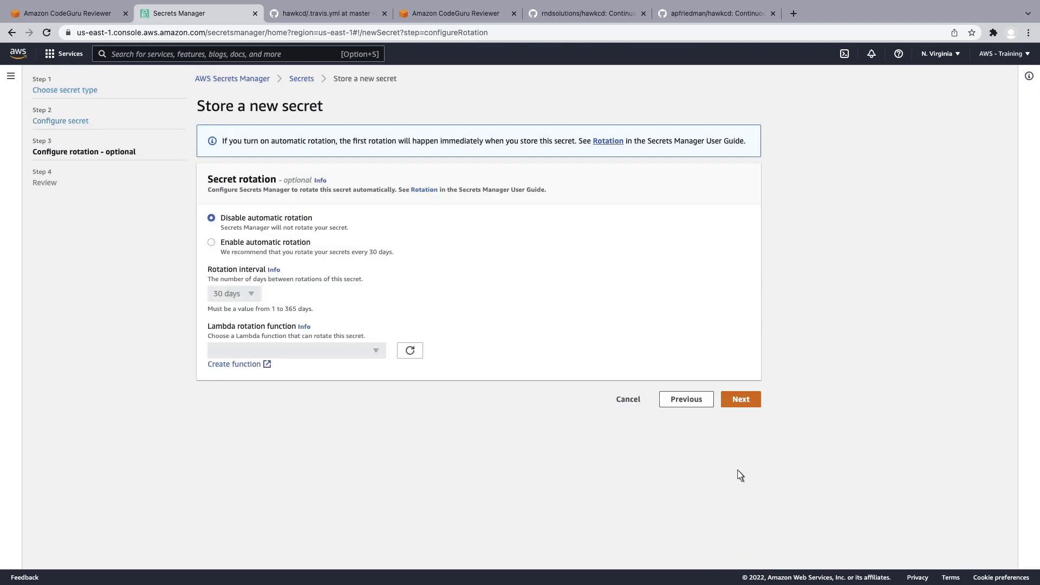
# - Leave rotation disabled, copy the Java sample retrieval code, and store the secret
pyautogui.click(740, 401)
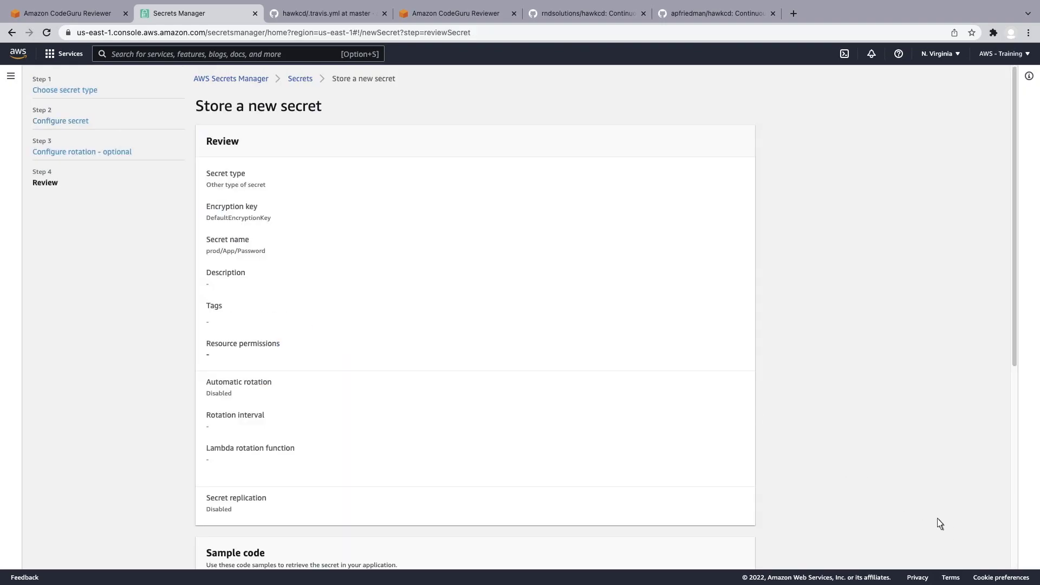
pyautogui.scroll(-1, 1005, 559)
pyautogui.scroll(-4, 1005, 558)
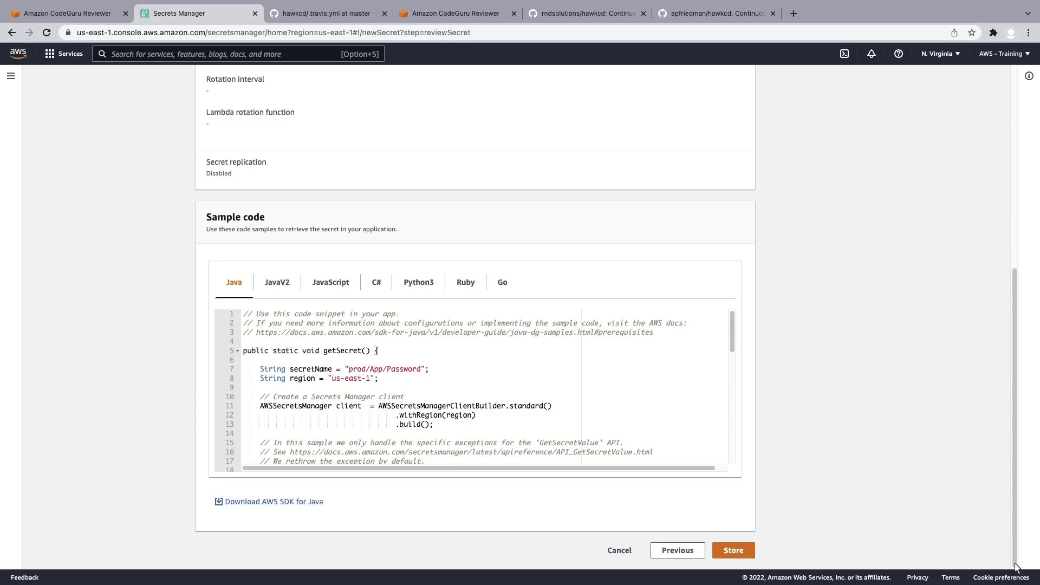
pyautogui.click(249, 319)
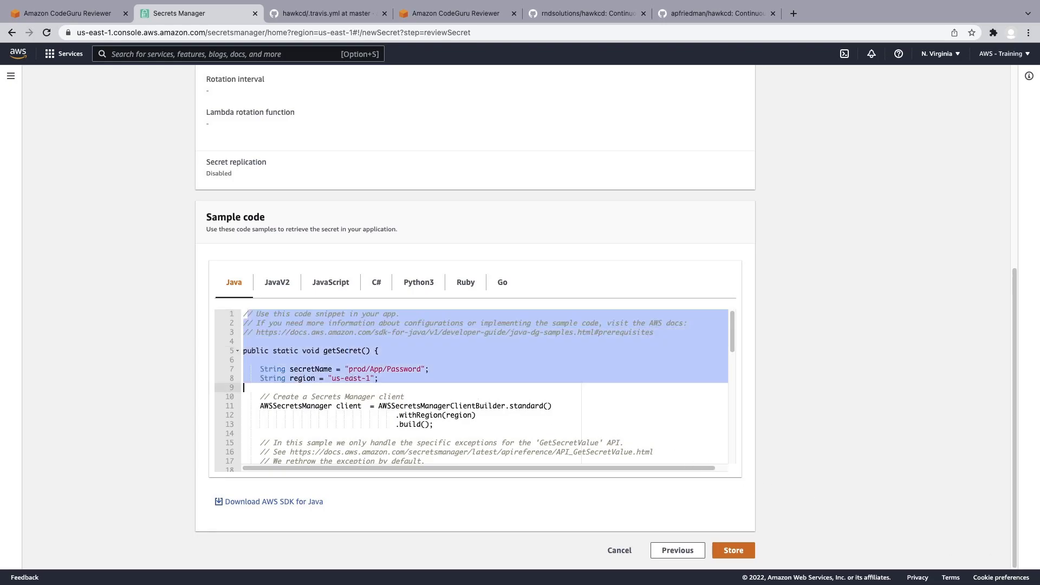
pyautogui.hotkey('shift', 'Down')
pyautogui.hotkey('shift', 'Down')
pyautogui.hotkey('shift', 'Down')
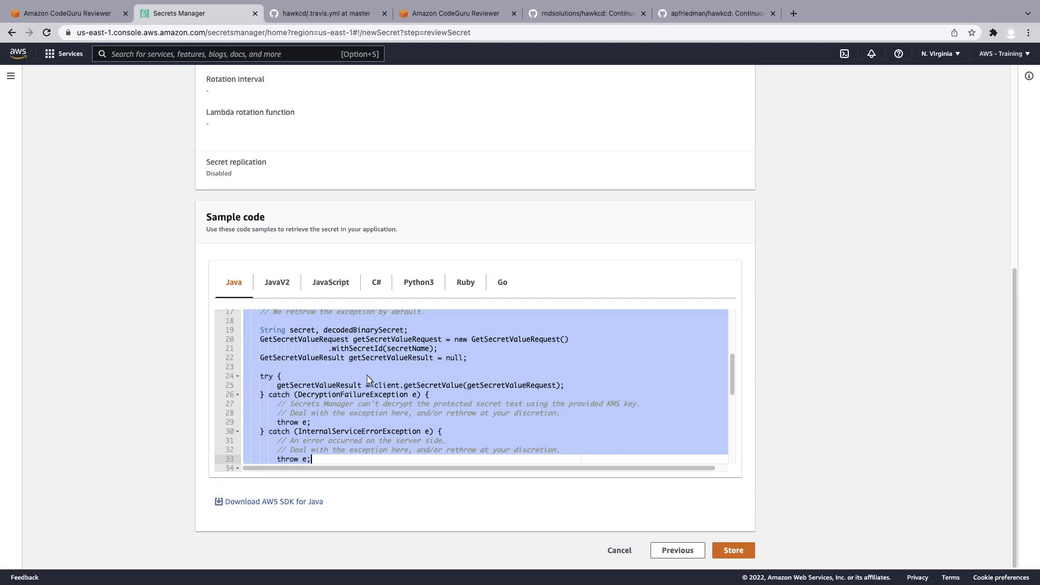
pyautogui.rightClick(391, 385)
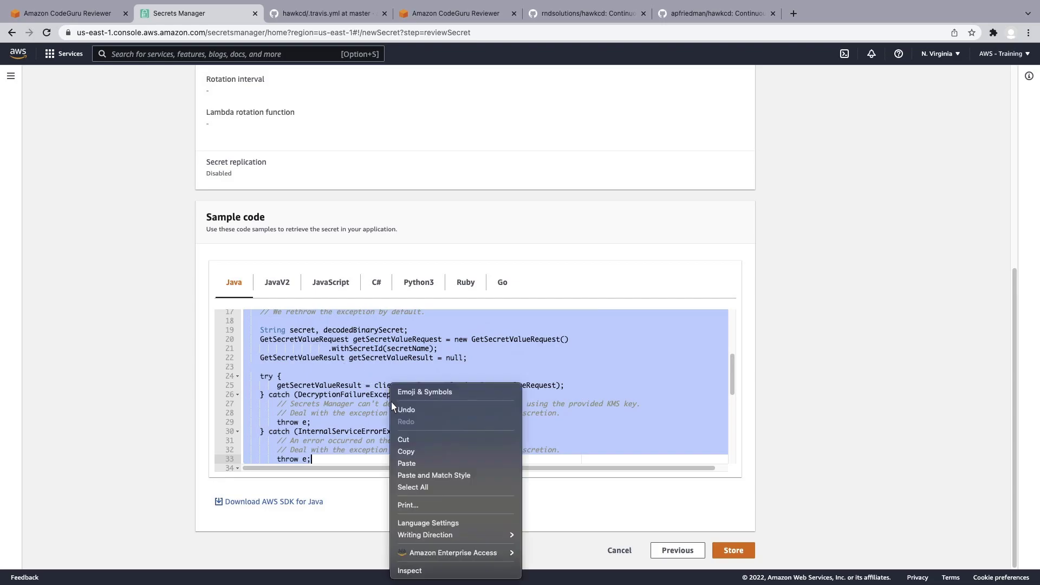
pyautogui.click(403, 452)
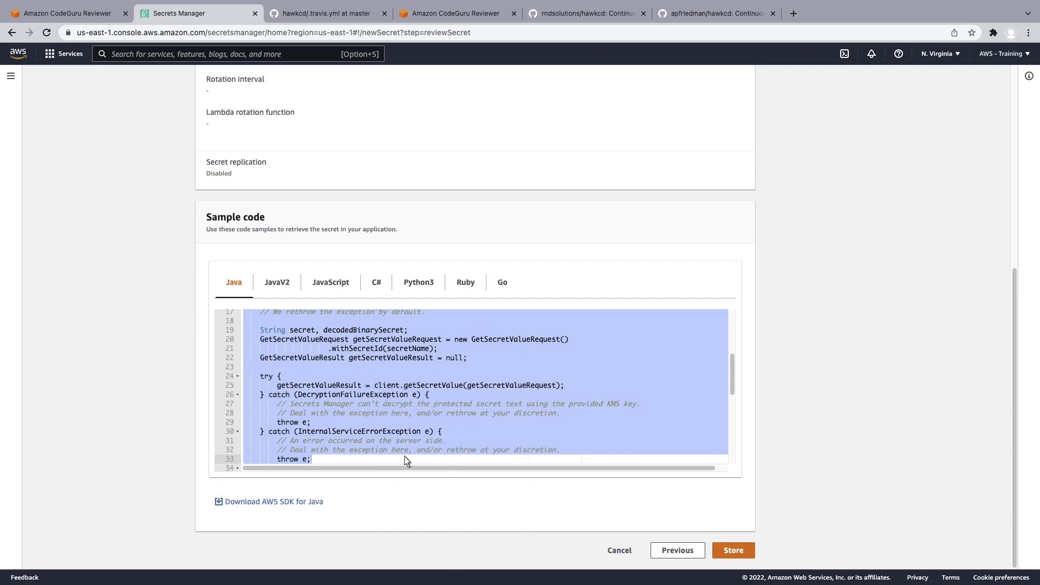
pyautogui.click(731, 556)
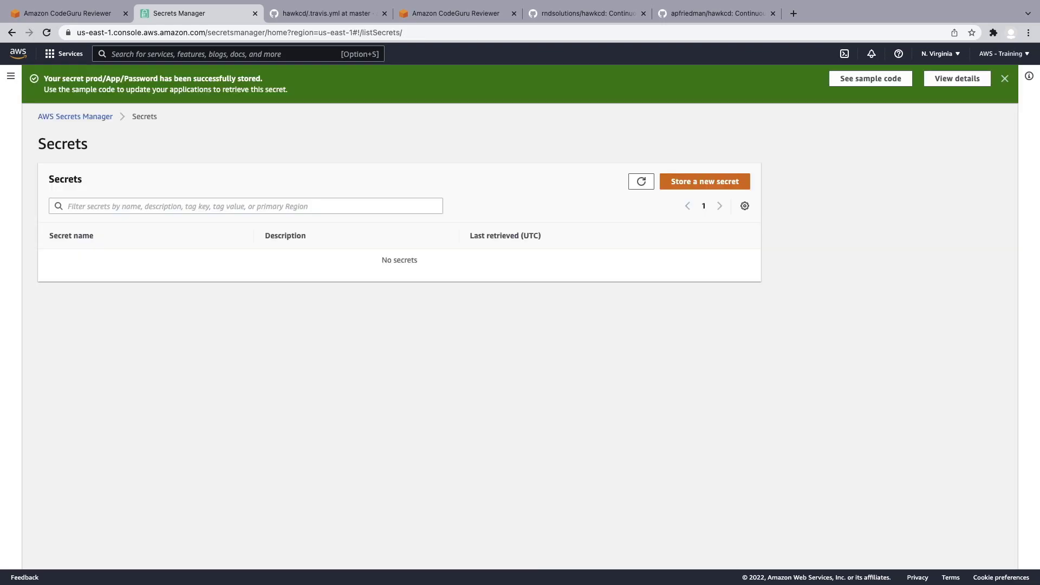